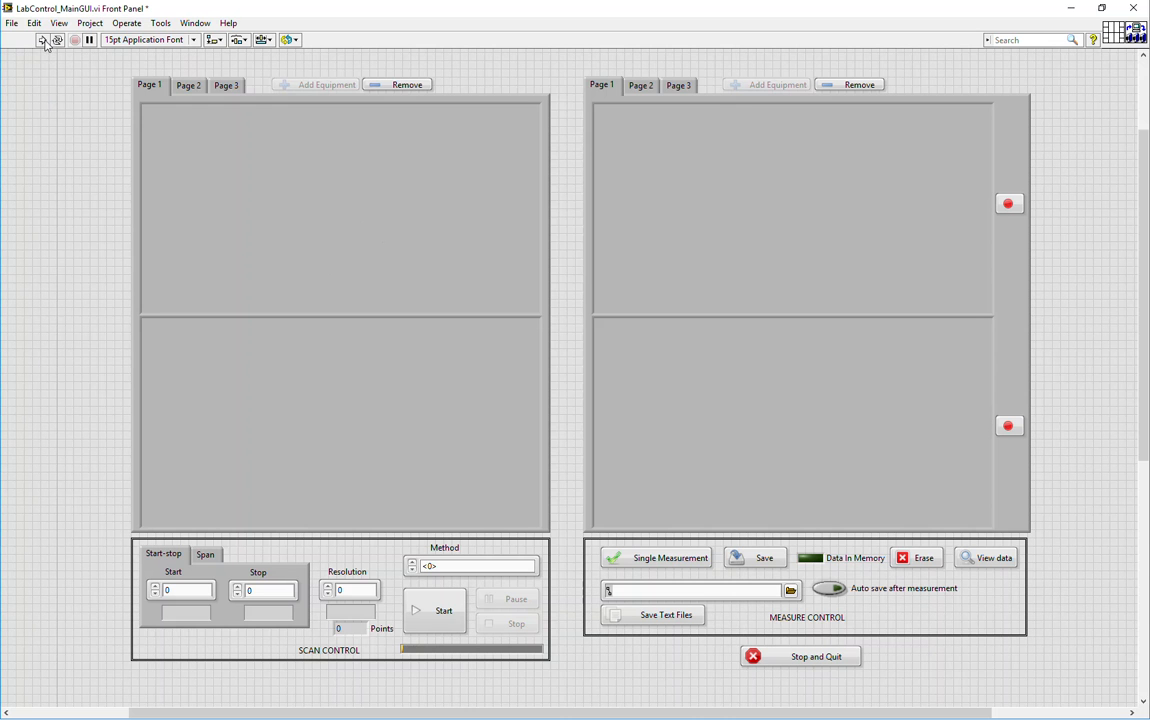
Run the LabControl main VI
{"action": "left_click", "coordinate": [43, 40]}
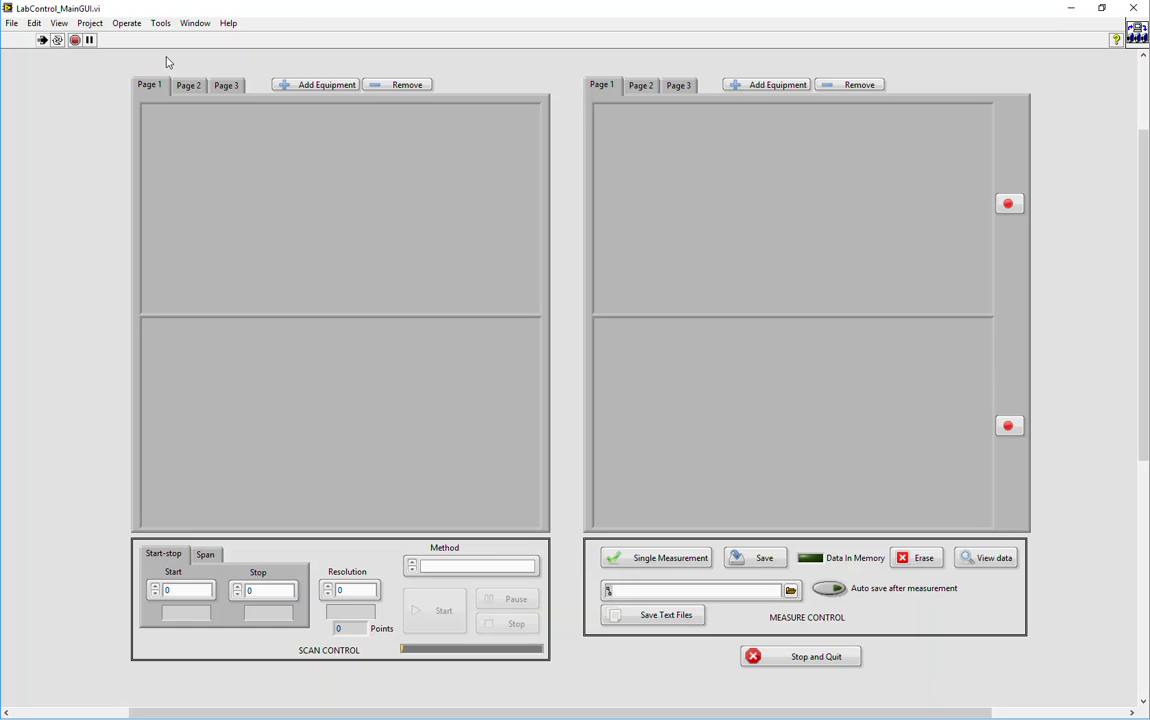
Look through Pages 1 to 3 of both the control equipment area and the measurement equipment area
{"action": "left_click", "coordinate": [186, 85]}
{"action": "left_click", "coordinate": [222, 85]}
{"action": "left_click", "coordinate": [198, 87]}
{"action": "left_click", "coordinate": [151, 85]}
{"action": "left_click", "coordinate": [641, 86]}
{"action": "left_click", "coordinate": [674, 86]}
{"action": "left_click", "coordinate": [601, 86]}
{"action": "left_click", "coordinate": [641, 86]}
{"action": "left_click", "coordinate": [678, 86]}
{"action": "left_click", "coordinate": [605, 88]}
Add the Timer as control hardware on Page 1 of the control area
{"action": "left_click", "coordinate": [318, 87]}
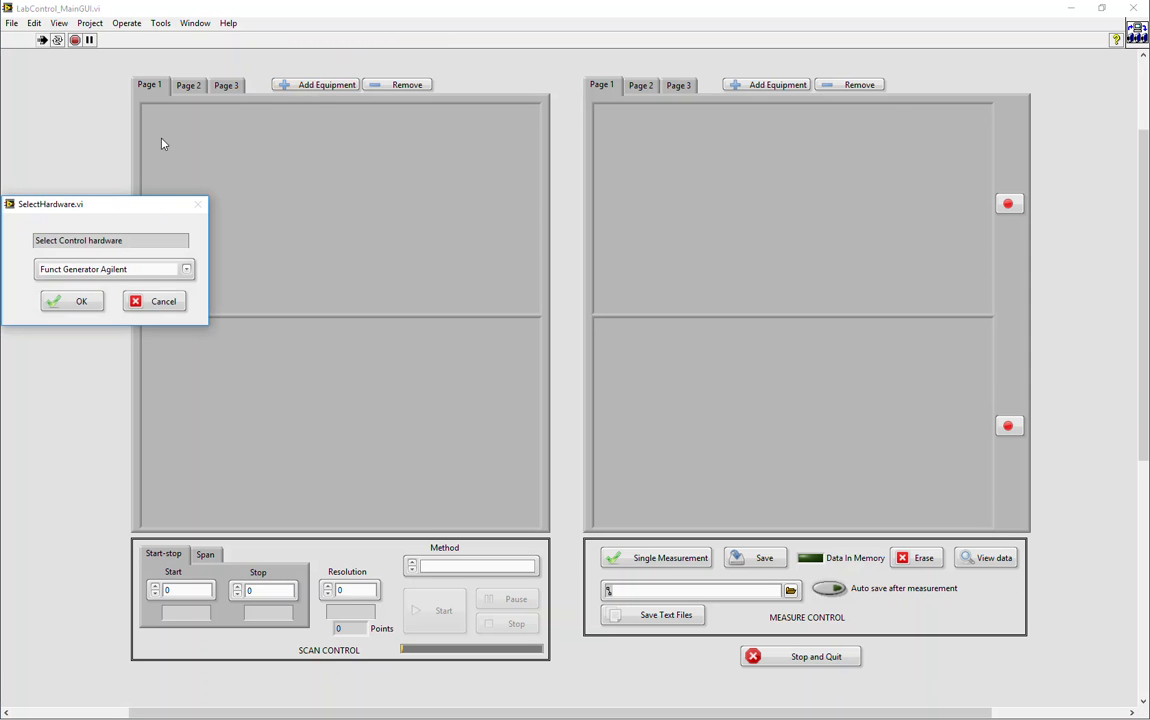
{"action": "left_click_drag", "start_coordinate": [121, 207], "coordinate": [332, 184]}
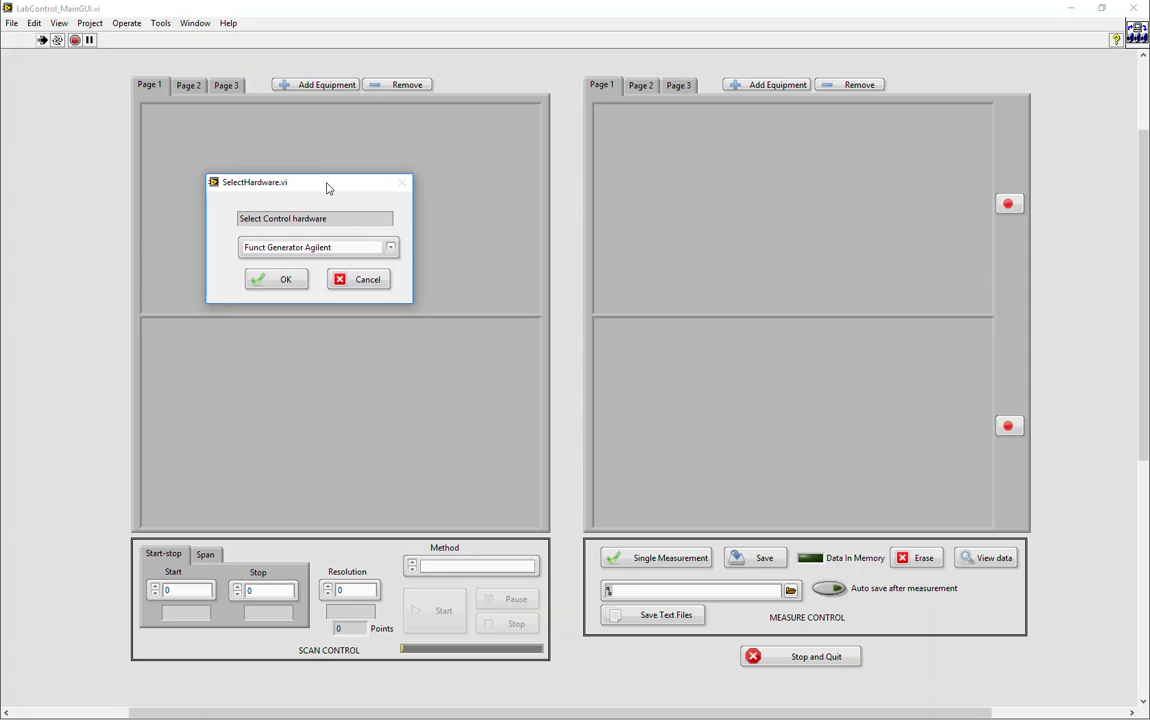
{"action": "left_click", "coordinate": [350, 247]}
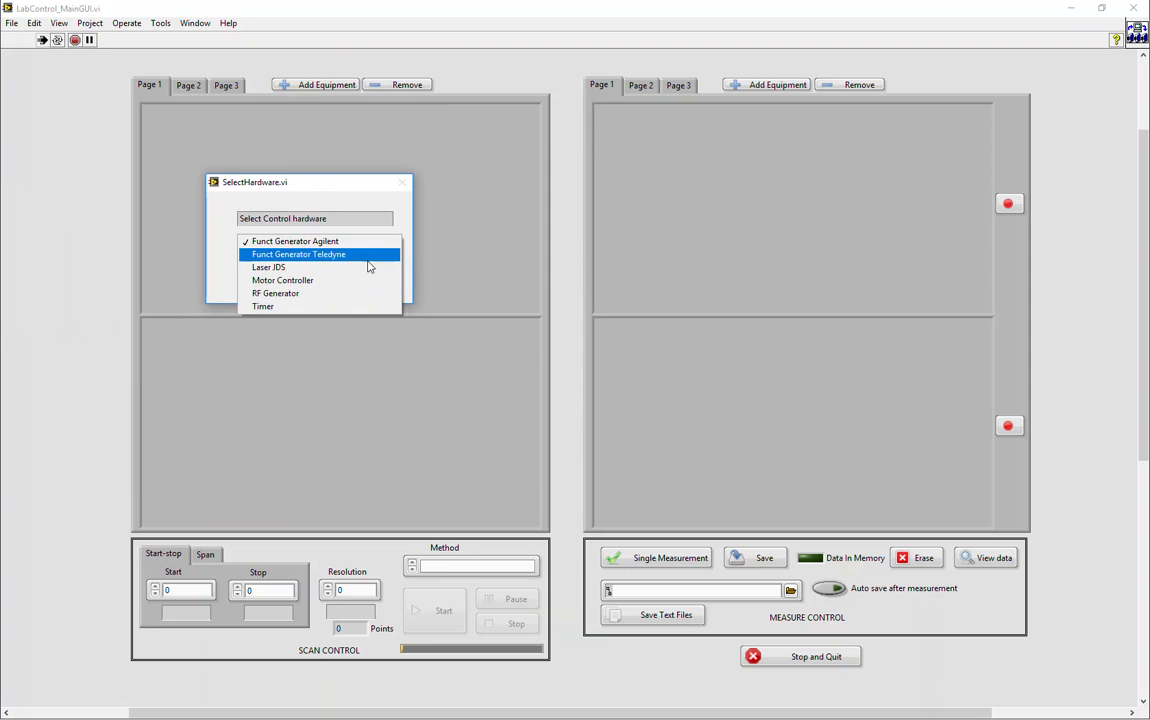
{"action": "left_click", "coordinate": [268, 307]}
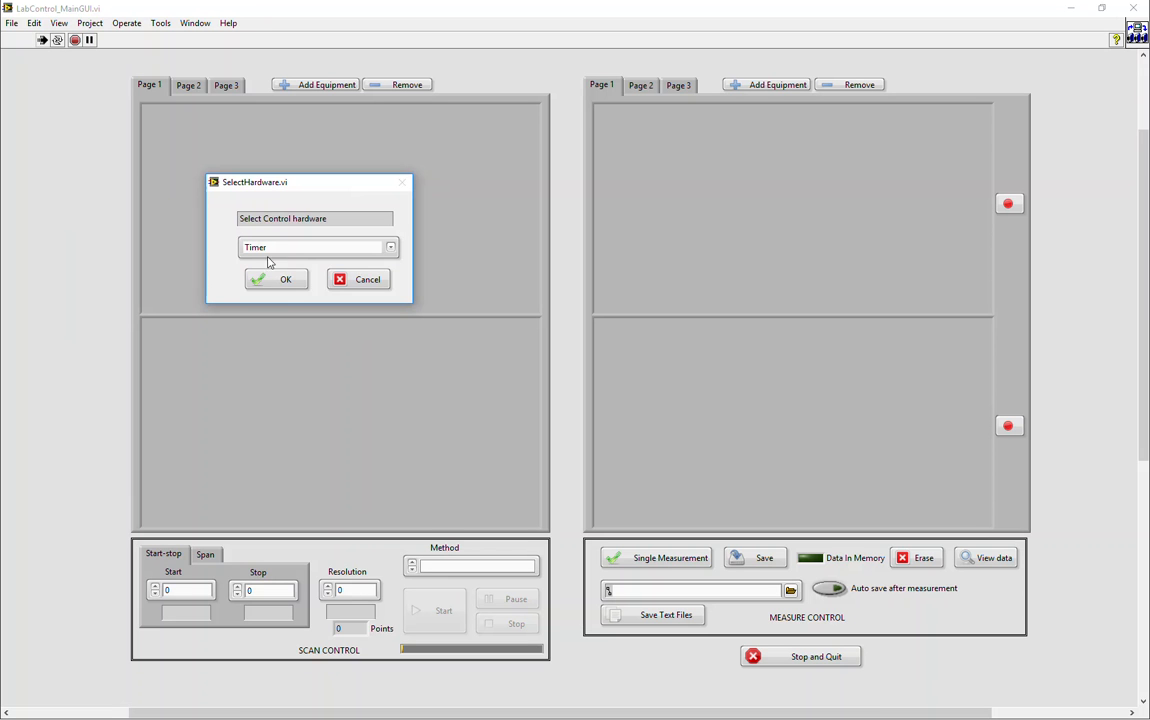
{"action": "left_click", "coordinate": [284, 281]}
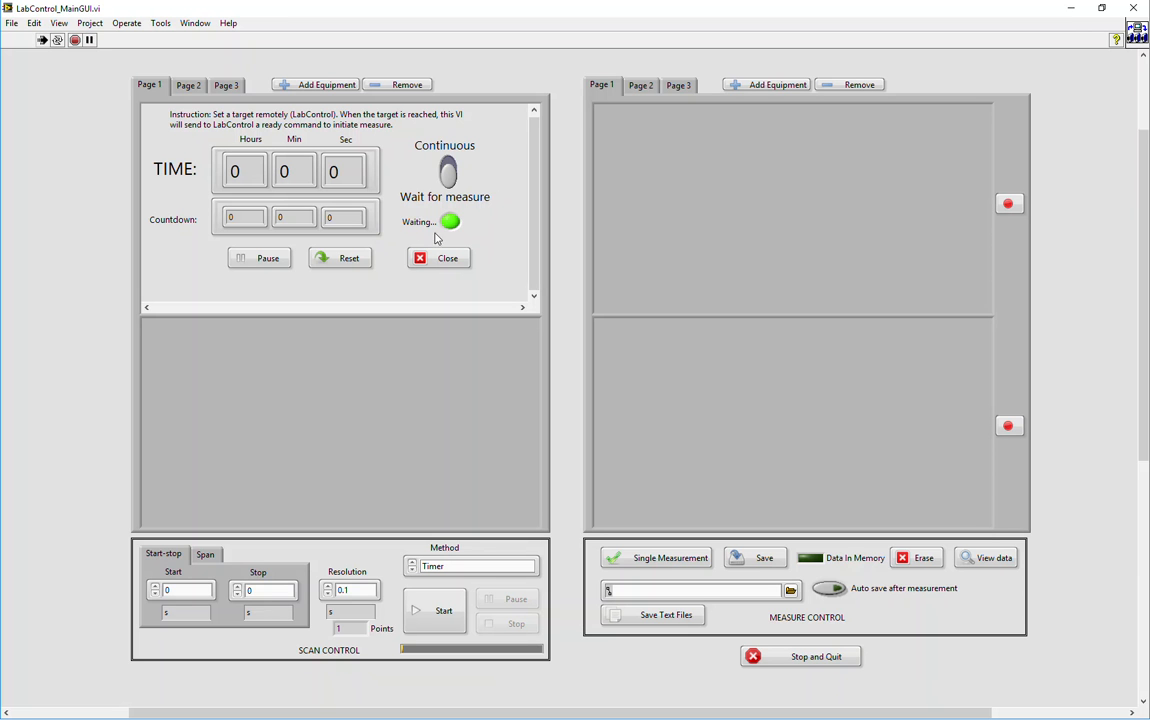
Add VirtualTest as measurement hardware on Page 1 of the measurement area
{"action": "left_click", "coordinate": [768, 86]}
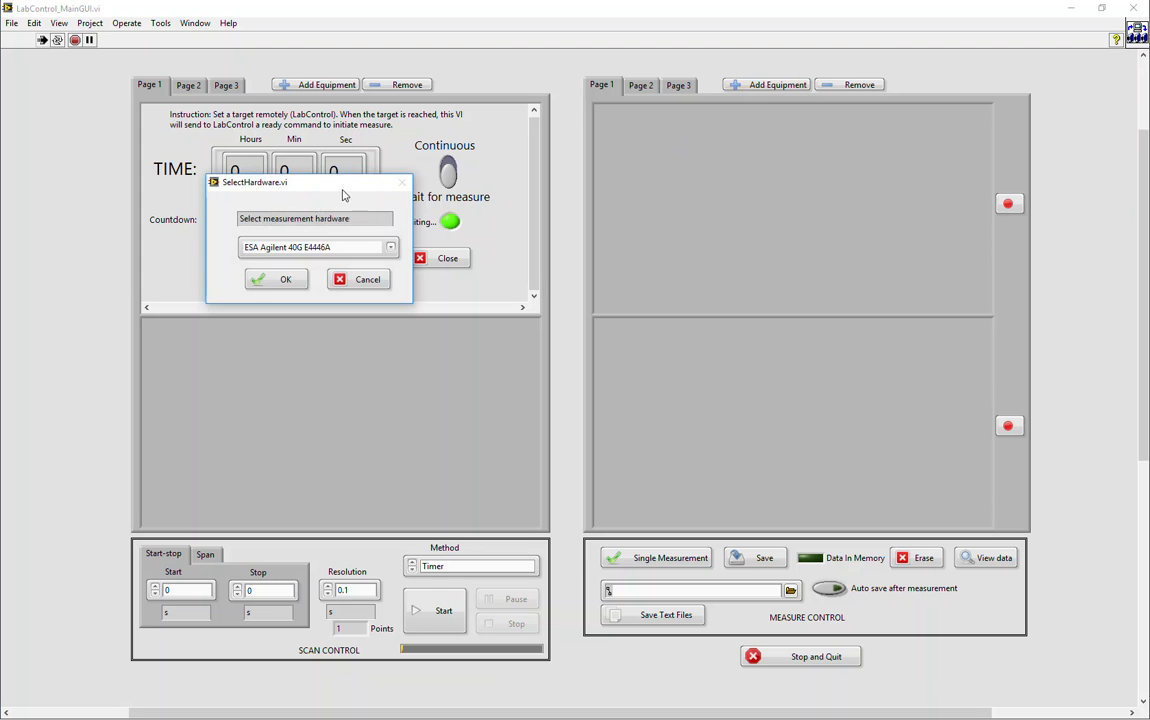
{"action": "left_click", "coordinate": [388, 234]}
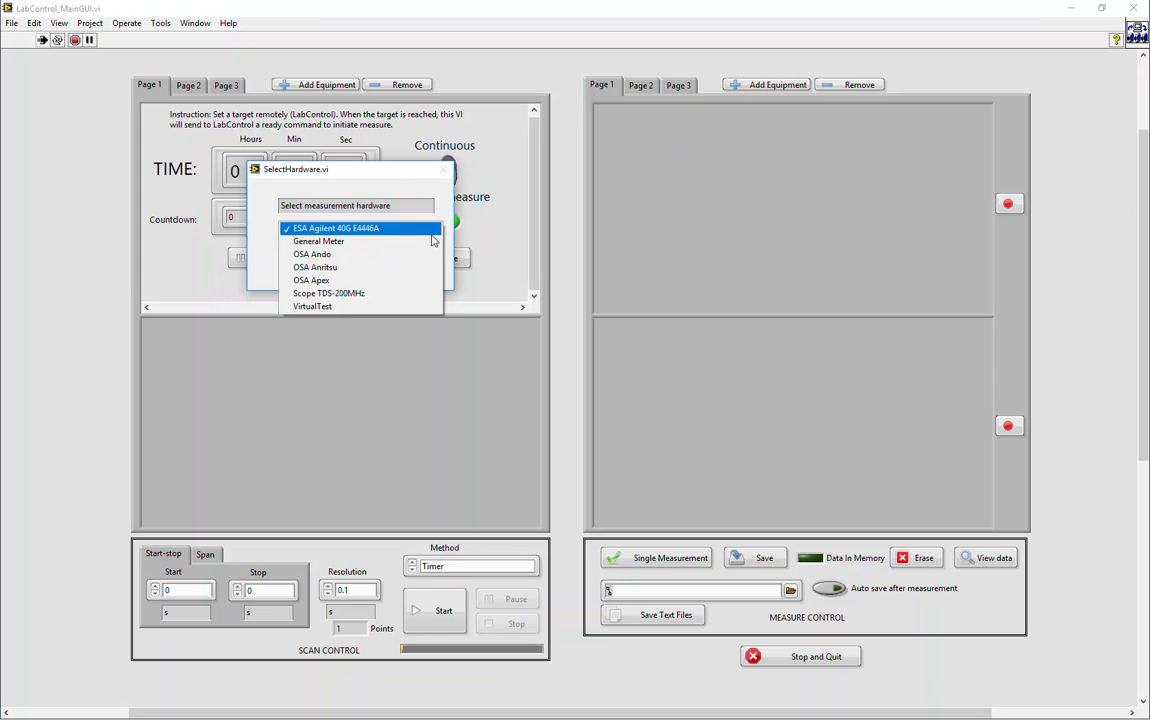
{"action": "left_click", "coordinate": [318, 309]}
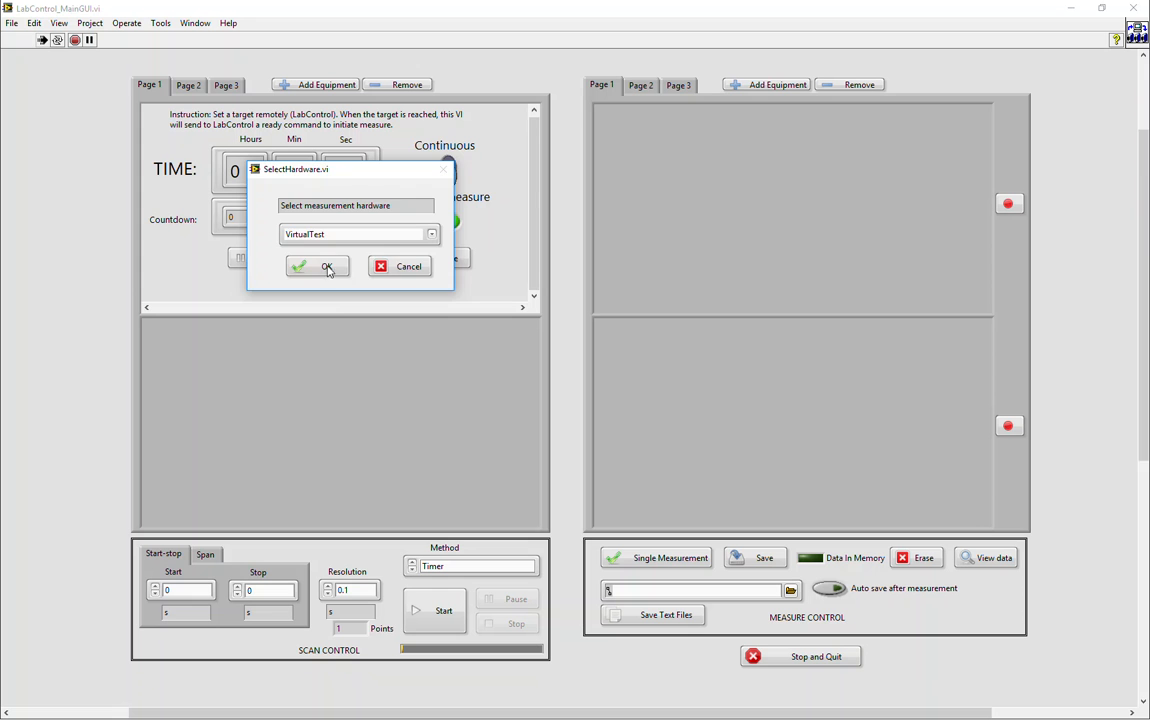
{"action": "left_click", "coordinate": [326, 267]}
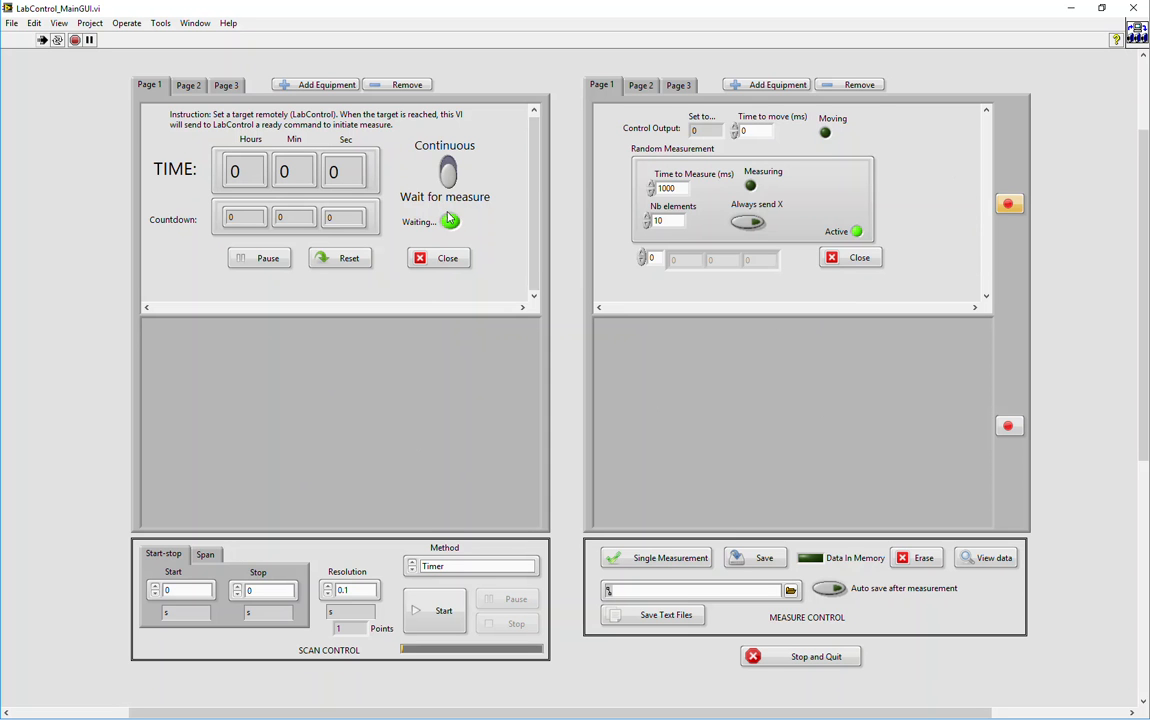
Choose Timer as the scan method and set the scan to start at 0 s and stop at 30 s with a resolution of 5 s
{"action": "left_click", "coordinate": [455, 567]}
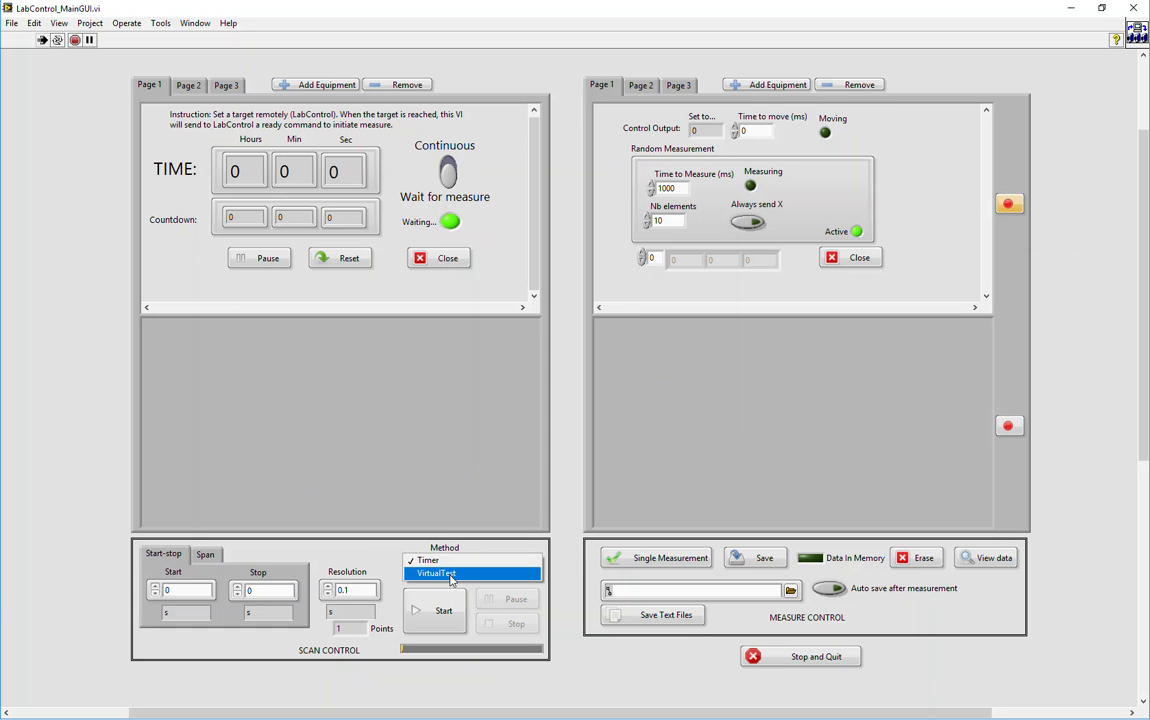
{"action": "left_click", "coordinate": [451, 563]}
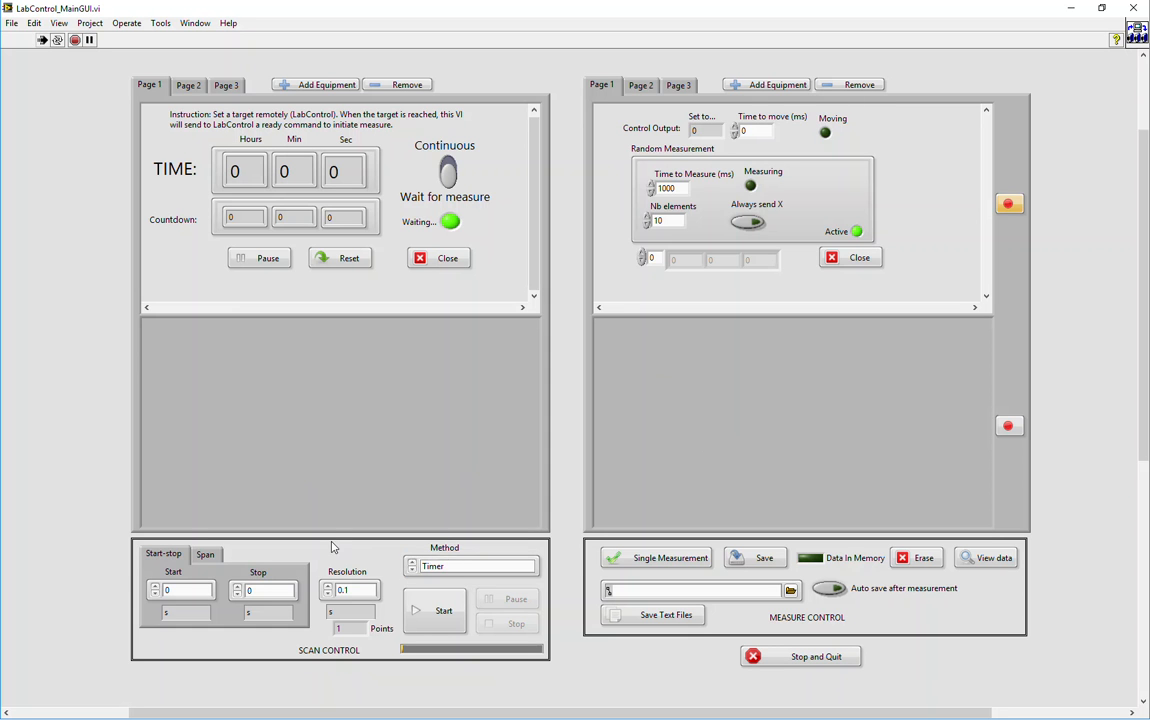
{"action": "left_click", "coordinate": [168, 590]}
{"action": "left_click_drag", "start_coordinate": [178, 591], "coordinate": [151, 531]}
{"action": "double_click", "coordinate": [254, 591]}
{"action": "type", "text": "30"}
{"action": "key", "text": "Tab"}
{"action": "key", "text": "Return"}
{"action": "double_click", "coordinate": [166, 591]}
{"action": "double_click", "coordinate": [341, 591]}
Start the Timer scan with recording active only for the VirtualTest slot
{"action": "left_click", "coordinate": [1009, 429]}
{"action": "left_click", "coordinate": [1010, 205]}
{"action": "left_click", "coordinate": [450, 625]}
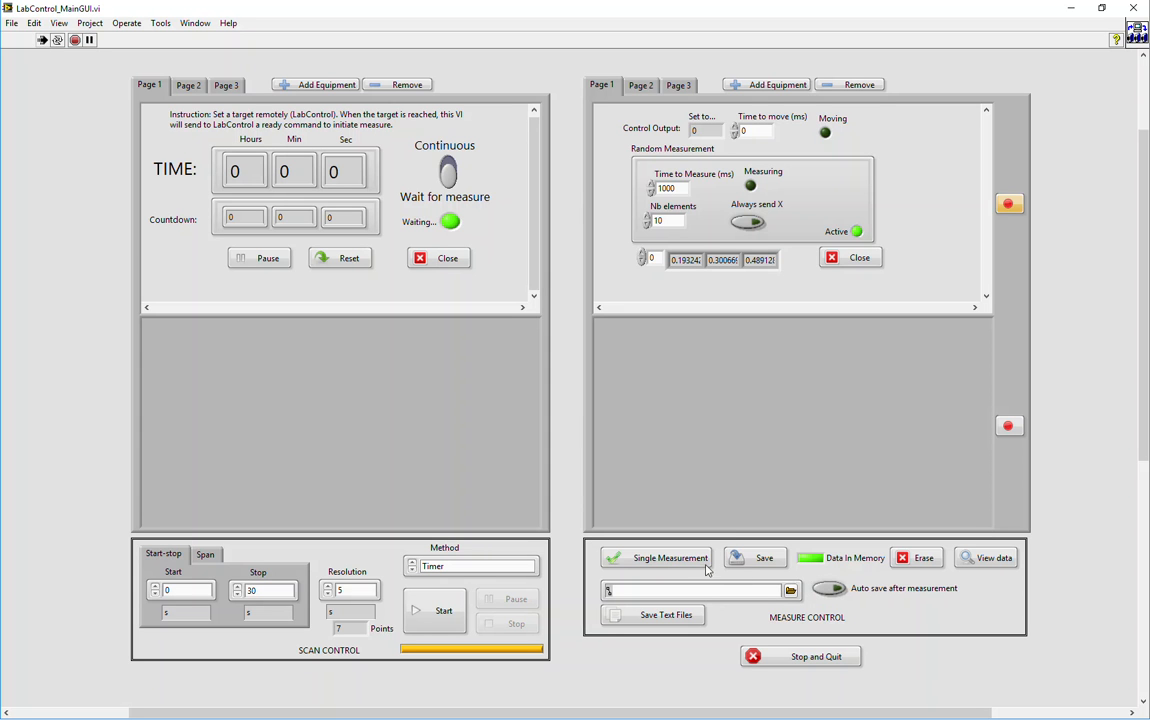
Enable saving of text files and save the scan data as caca.js in the Data folder, replacing the existing file
{"action": "left_click", "coordinate": [642, 616]}
{"action": "left_click", "coordinate": [636, 622]}
{"action": "left_click", "coordinate": [767, 560]}
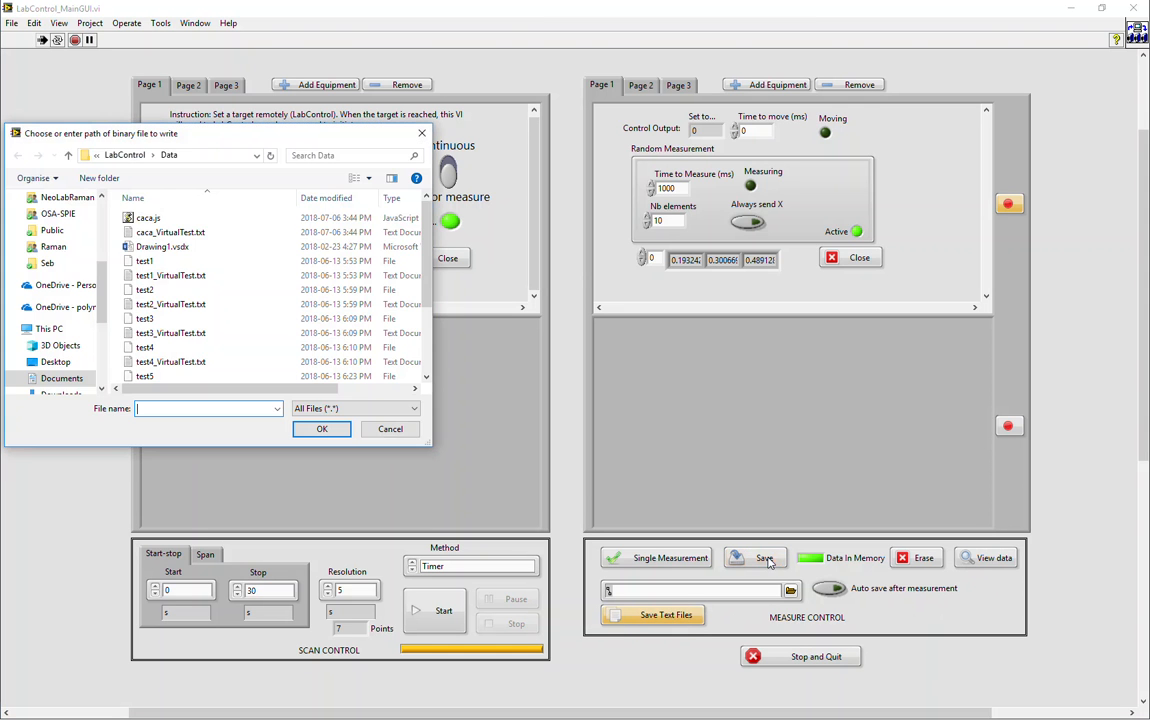
{"action": "left_click_drag", "start_coordinate": [203, 143], "coordinate": [453, 168]}
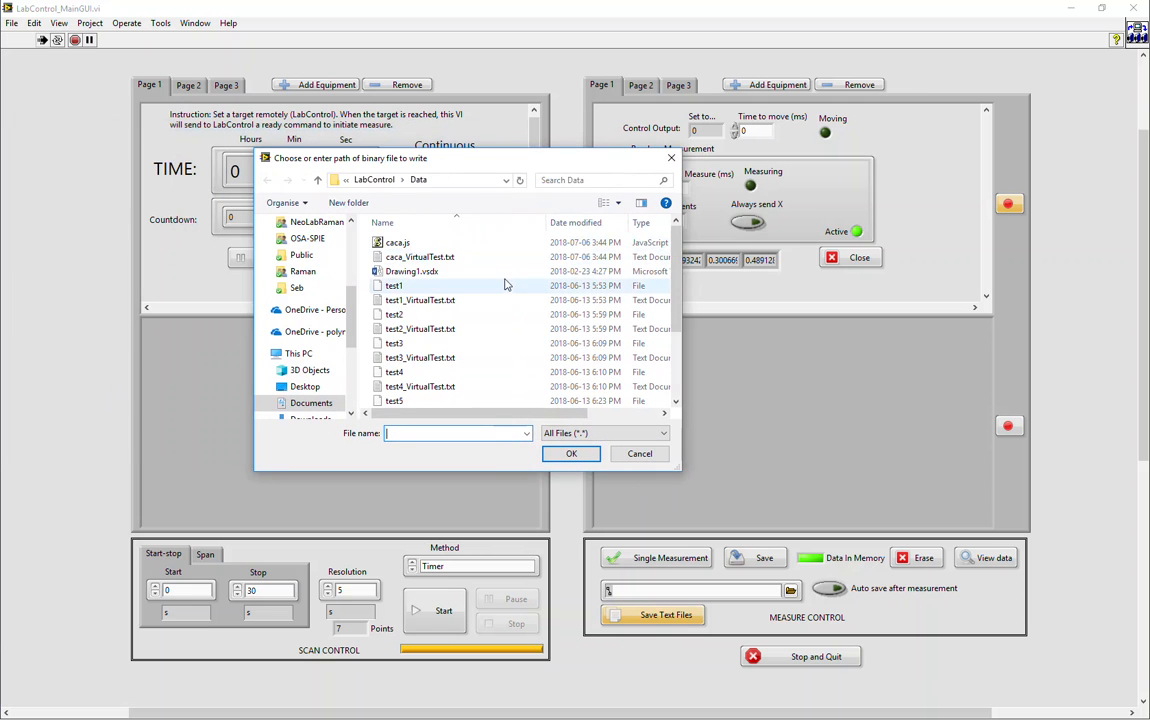
{"action": "left_click", "coordinate": [397, 243]}
{"action": "left_click", "coordinate": [574, 458]}
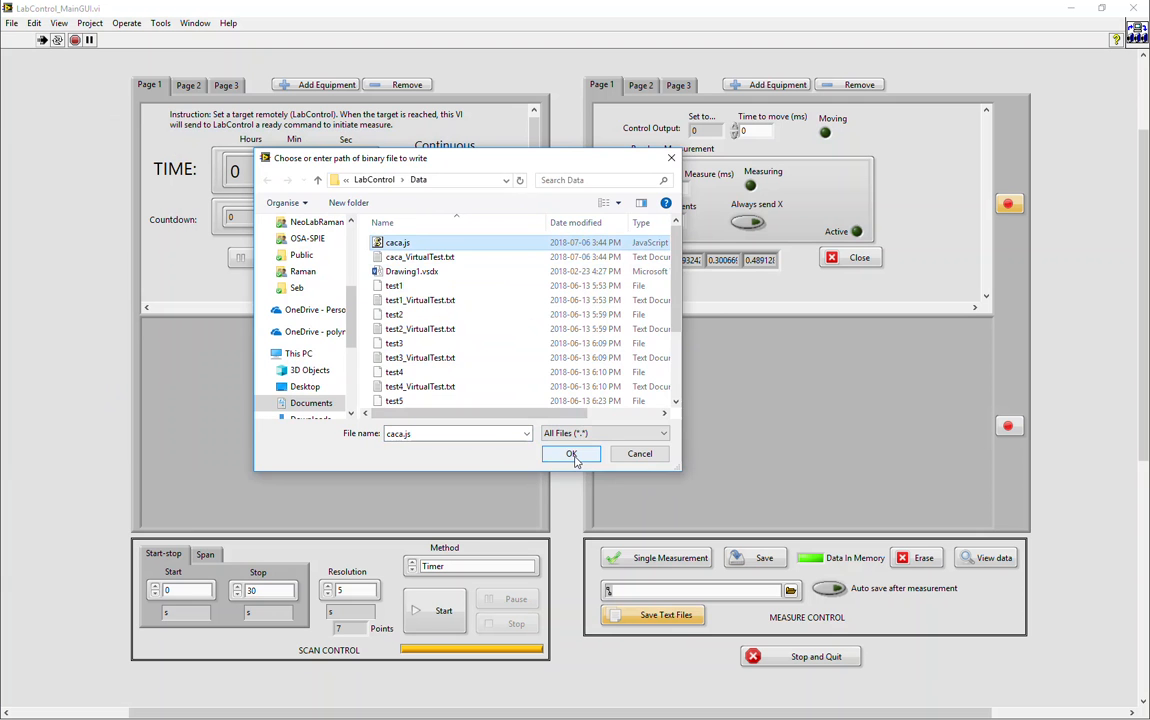
{"action": "left_click", "coordinate": [618, 416]}
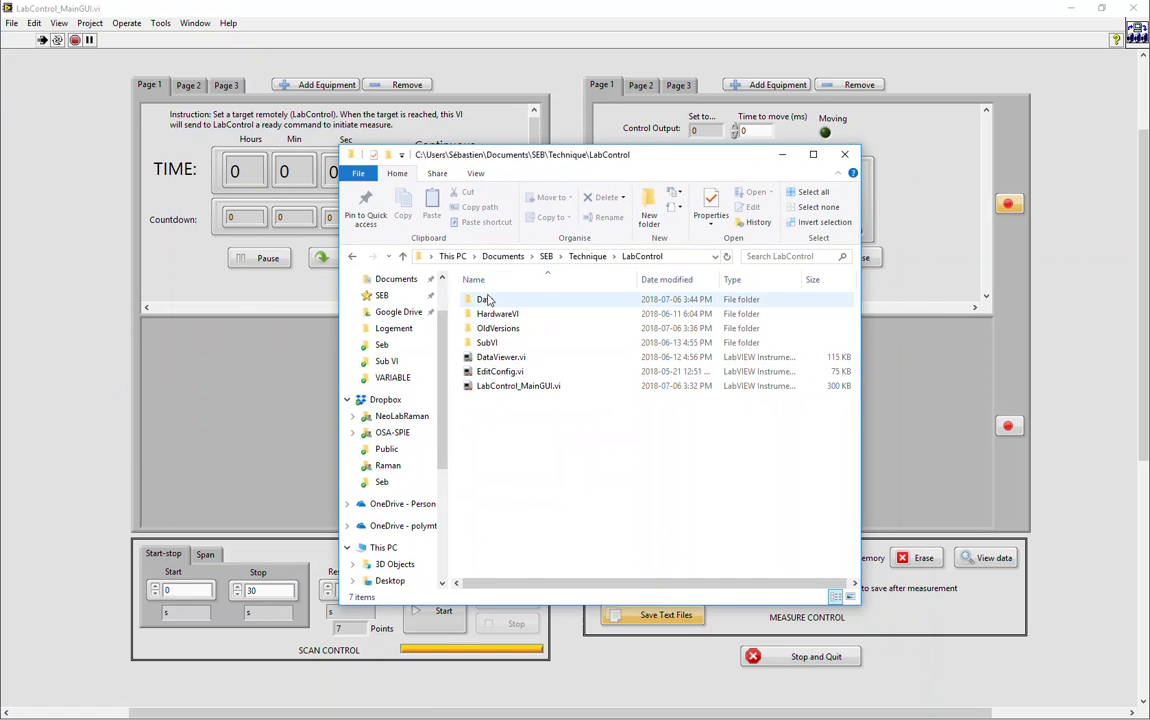
Open caca_VirtualTest.txt from the Data folder in Notepad and examine its header, scan positions and measured values
{"action": "double_click", "coordinate": [489, 300]}
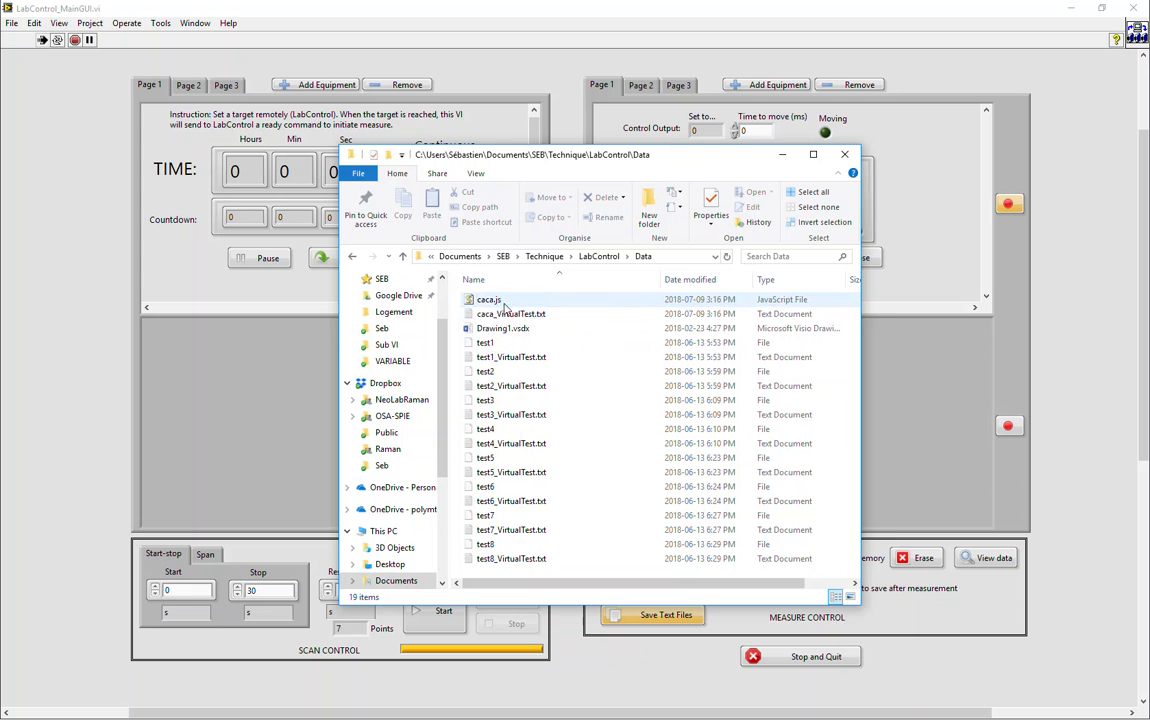
{"action": "left_click", "coordinate": [505, 313]}
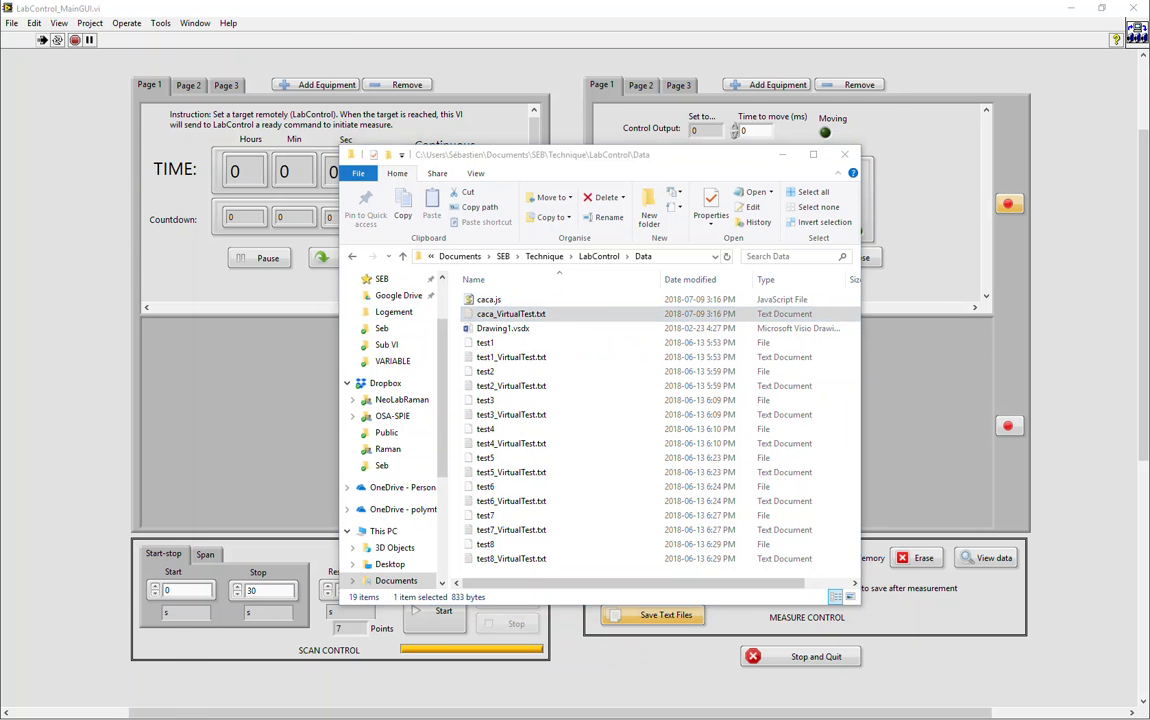
{"action": "left_click_drag", "start_coordinate": [0, 15], "coordinate": [694, 109]}
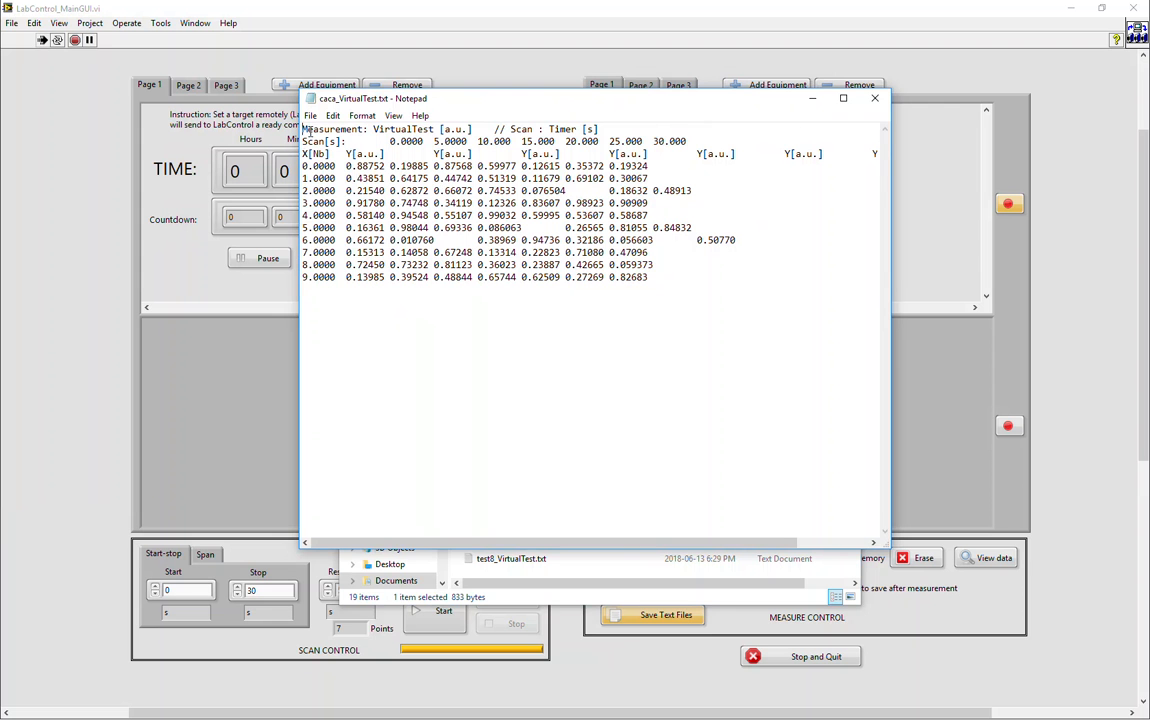
{"action": "left_click_drag", "start_coordinate": [303, 129], "coordinate": [716, 285]}
{"action": "left_click", "coordinate": [413, 178]}
{"action": "mouse_move", "coordinate": [726, 153]}
{"action": "left_mouse_down"}
{"action": "mouse_move", "coordinate": [478, 150]}
{"action": "mouse_move", "coordinate": [450, 137]}
{"action": "mouse_move", "coordinate": [673, 130]}
{"action": "mouse_move", "coordinate": [710, 143]}
{"action": "left_mouse_up"}
{"action": "left_click", "coordinate": [397, 140]}
{"action": "left_click_drag", "start_coordinate": [324, 166], "coordinate": [637, 277]}
{"action": "left_click", "coordinate": [812, 98]}
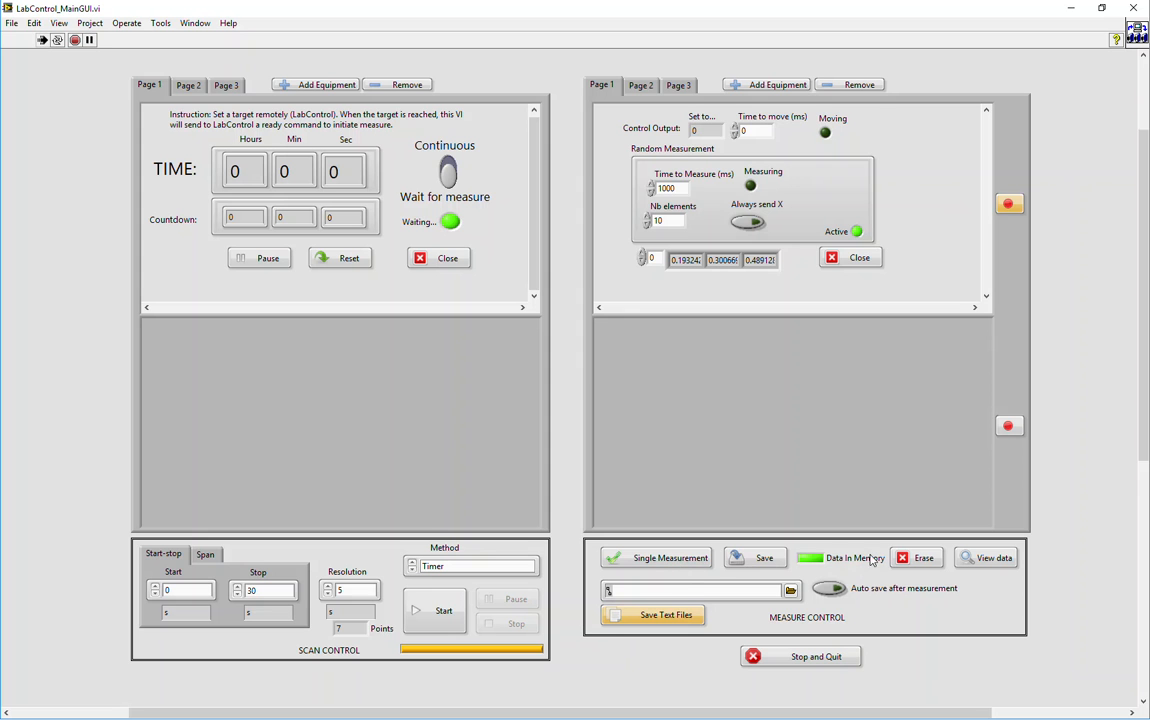
Take a single measurement in LabControl and erase the data in memory
{"action": "left_click", "coordinate": [690, 564]}
{"action": "left_click", "coordinate": [925, 562]}
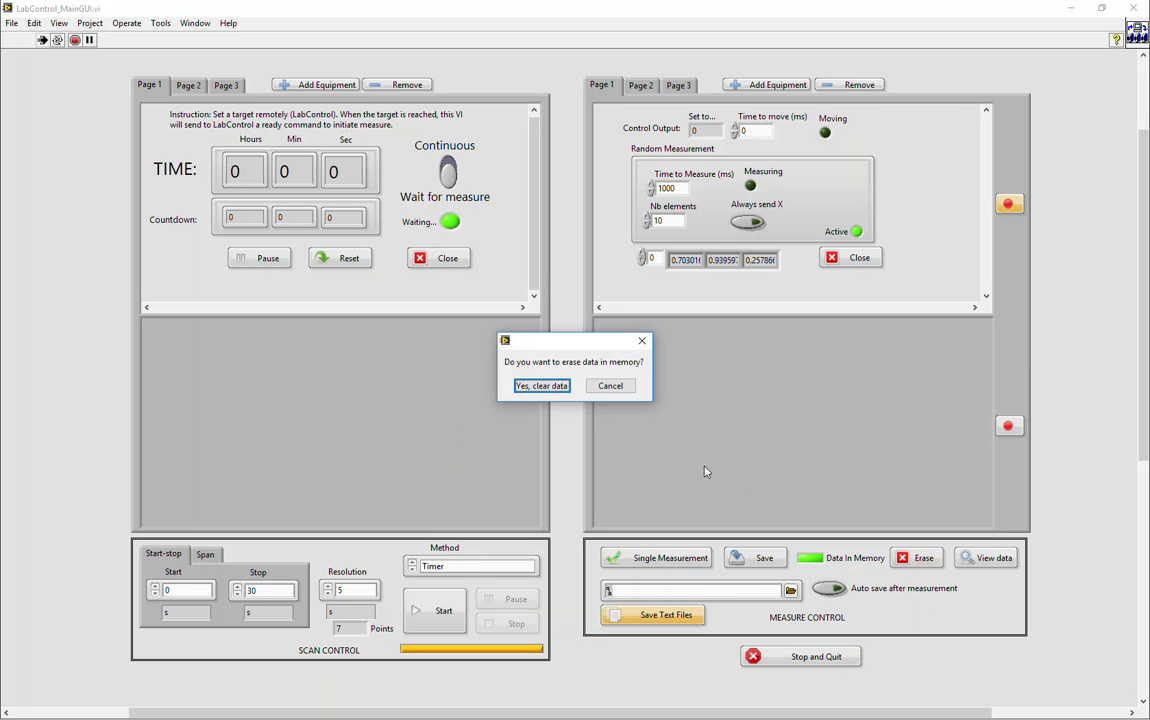
{"action": "left_click", "coordinate": [541, 386]}
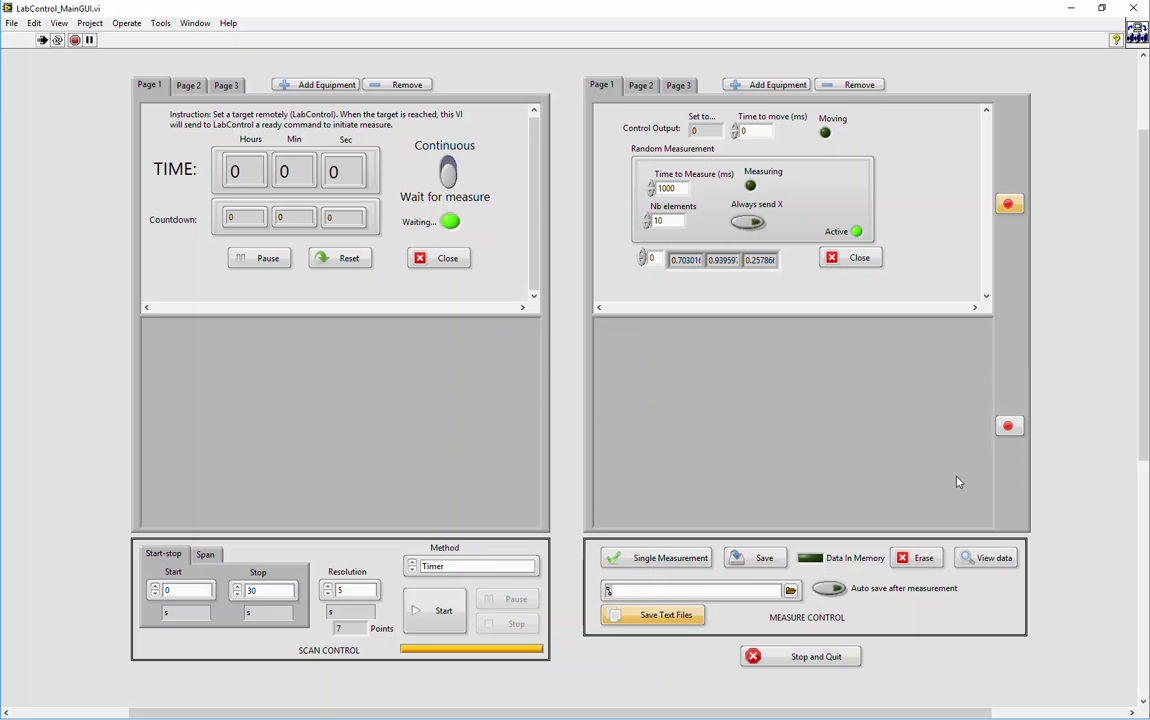
Open the data viewer over the main panel and try refreshing its data
{"action": "left_click", "coordinate": [998, 560]}
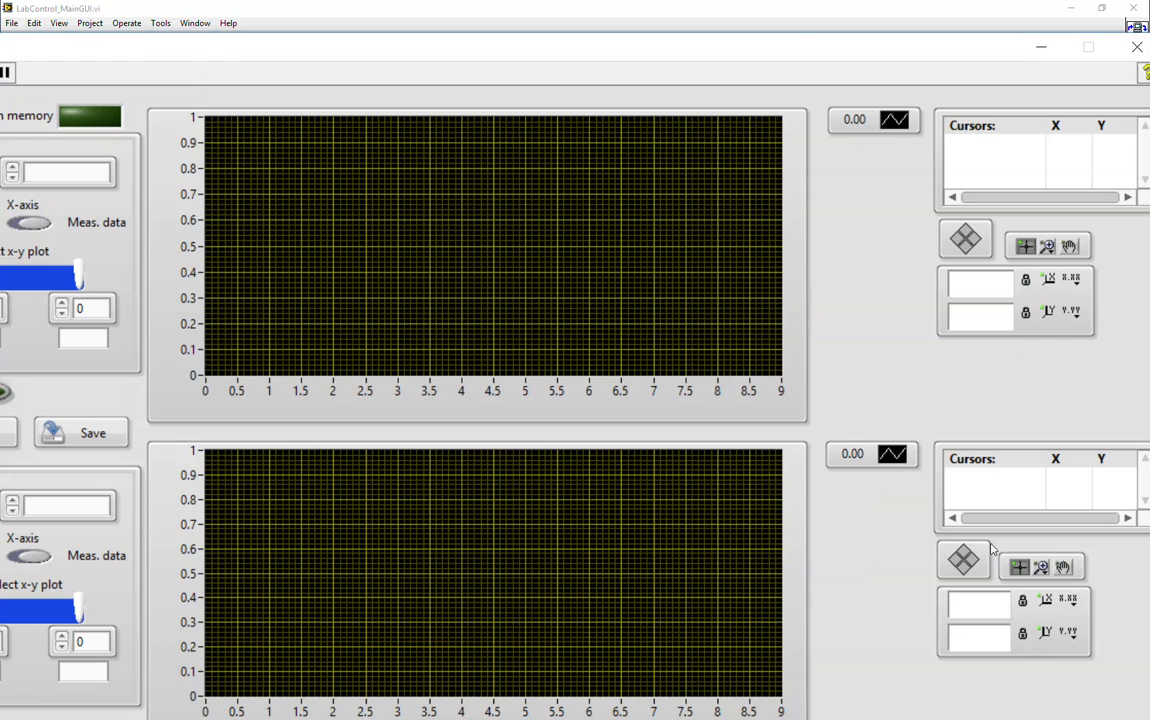
{"action": "left_click_drag", "start_coordinate": [801, 49], "coordinate": [760, 65]}
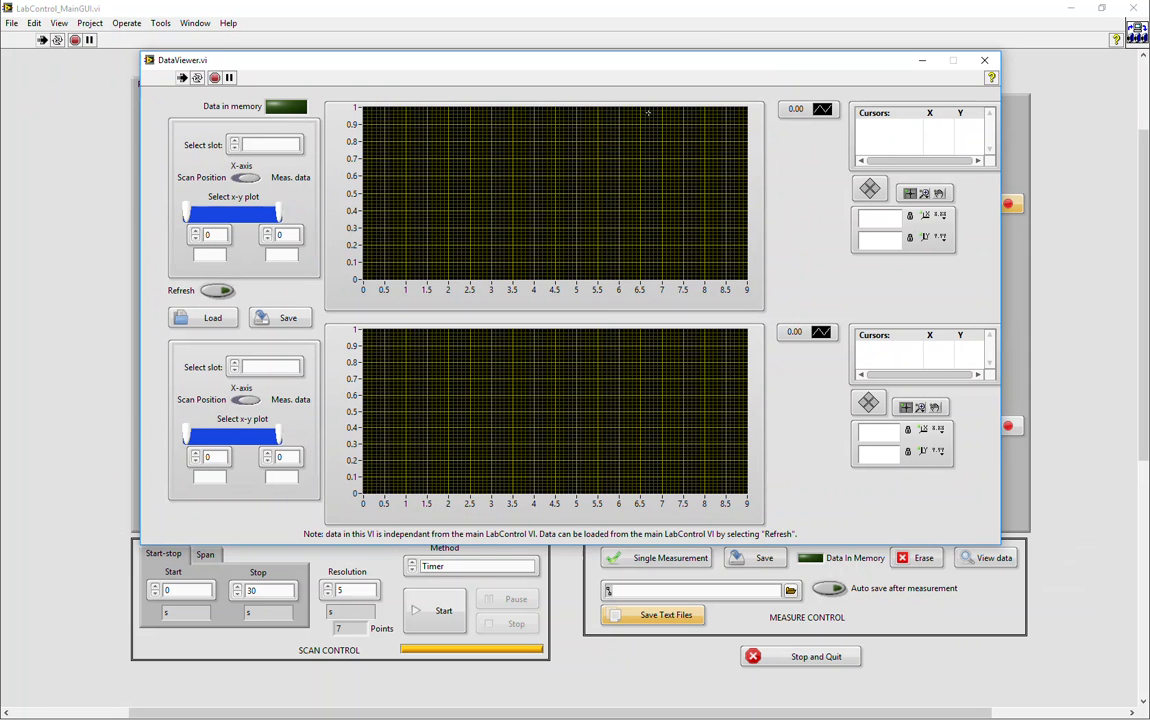
{"action": "left_click", "coordinate": [220, 292]}
Start the Timer scan again from the main panel and turn on Refresh in the data viewer
{"action": "left_click", "coordinate": [878, 10]}
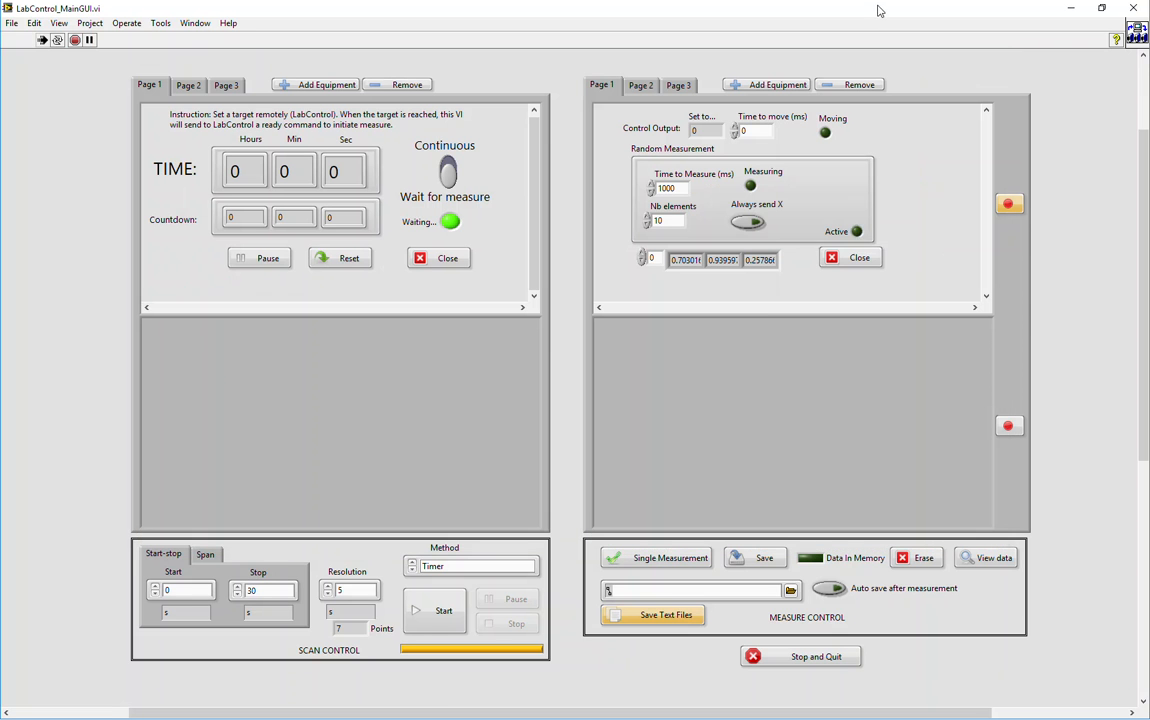
{"action": "left_click", "coordinate": [443, 611]}
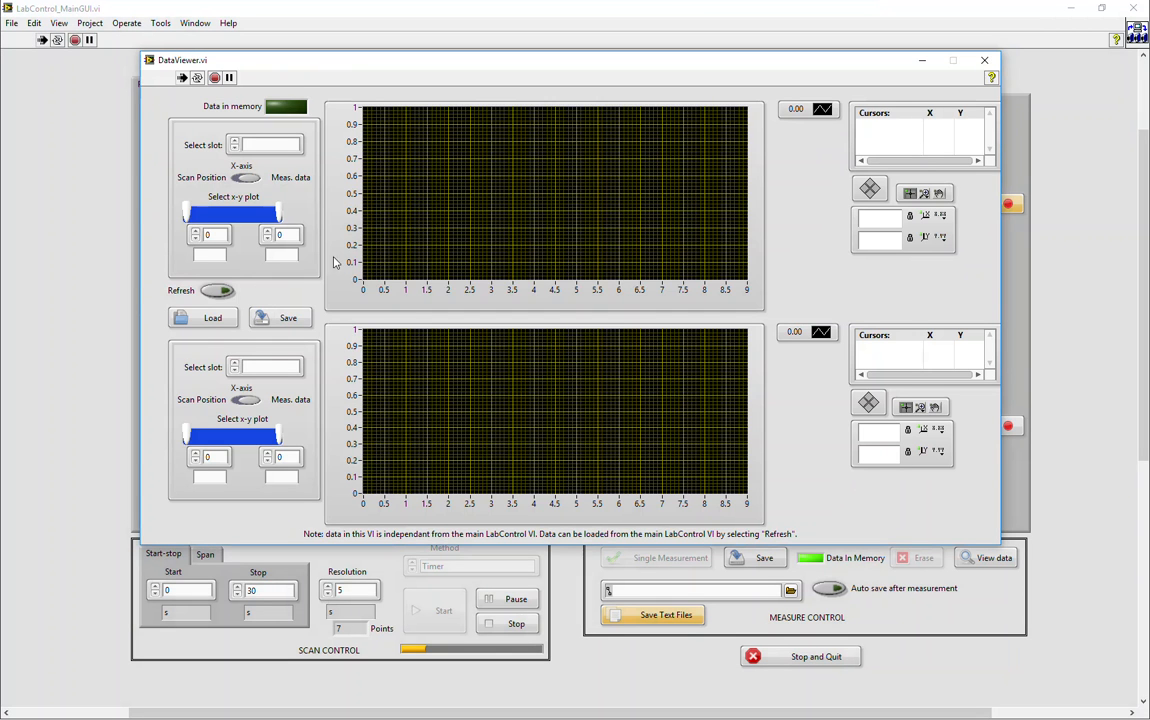
{"action": "left_click", "coordinate": [218, 290]}
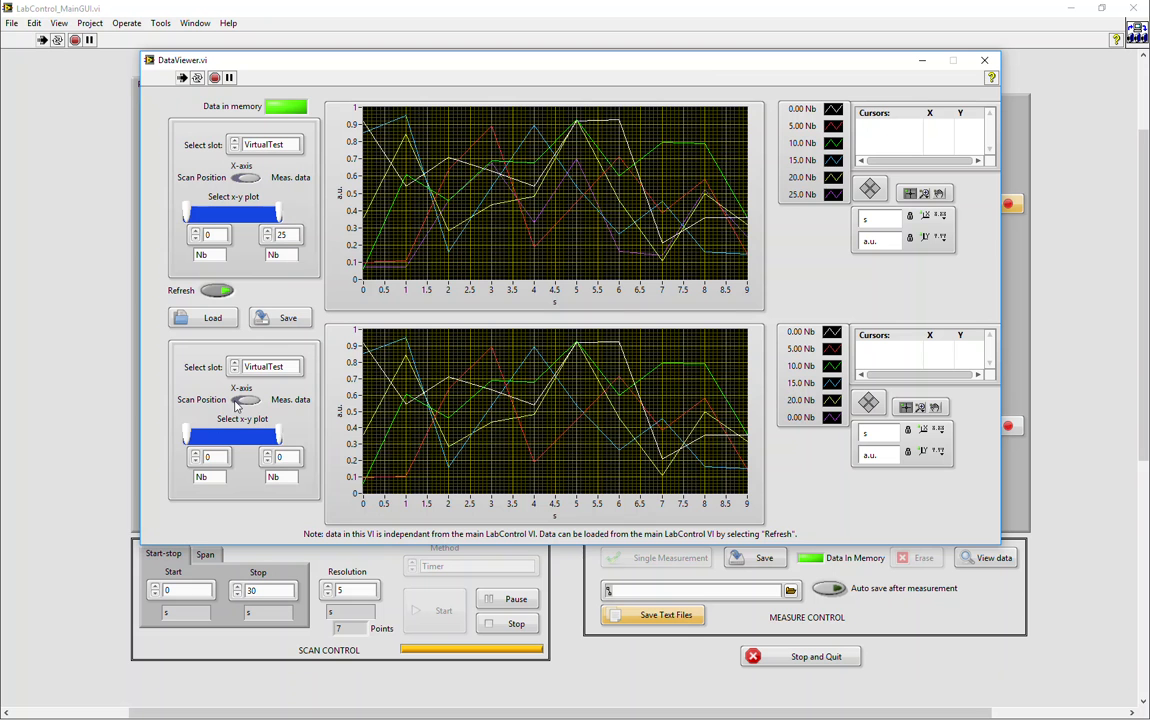
Set the lower graph's X-axis to Scan Position and extend its x-y plot selection to cover 0 to 9
{"action": "left_click", "coordinate": [238, 401]}
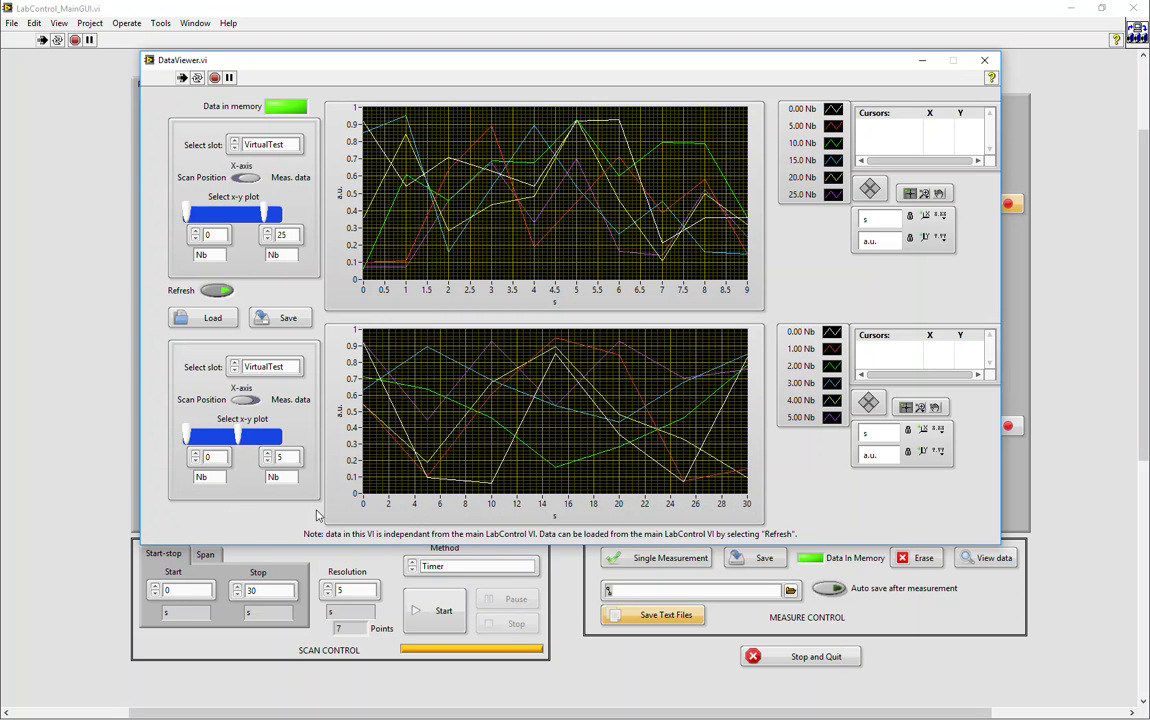
{"action": "left_click_drag", "start_coordinate": [237, 436], "coordinate": [278, 444]}
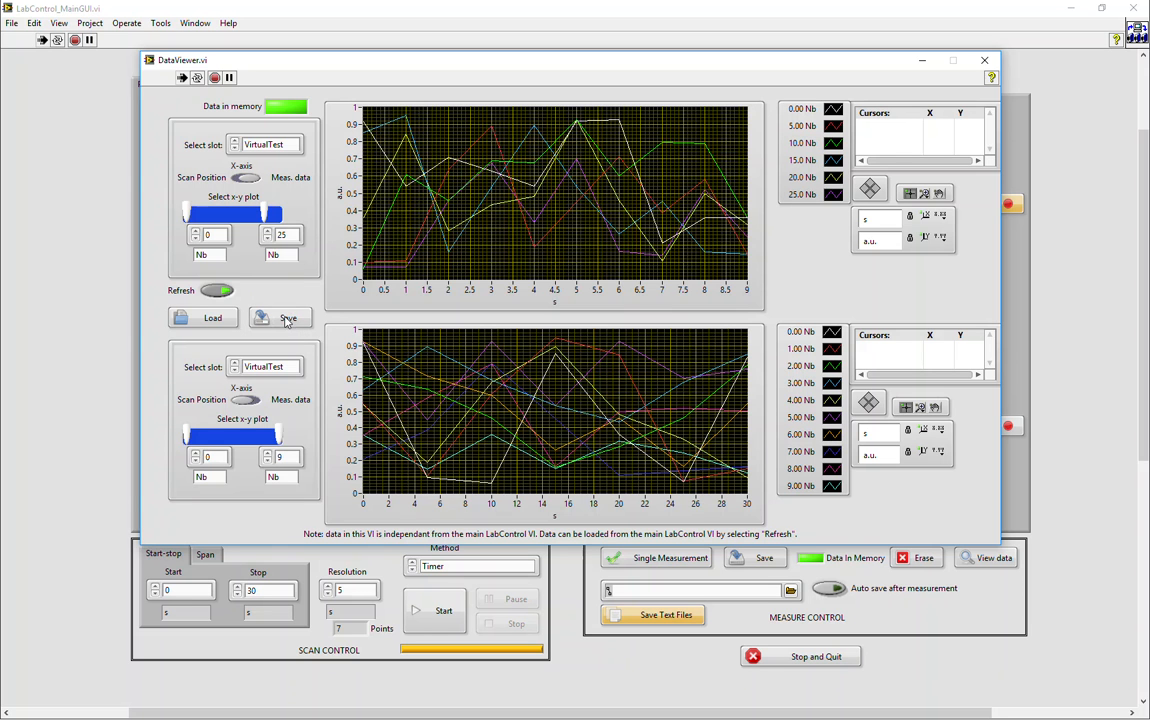
Save the viewer's data without text files as caca.js in the Data folder, replacing the existing file
{"action": "left_click", "coordinate": [288, 318]}
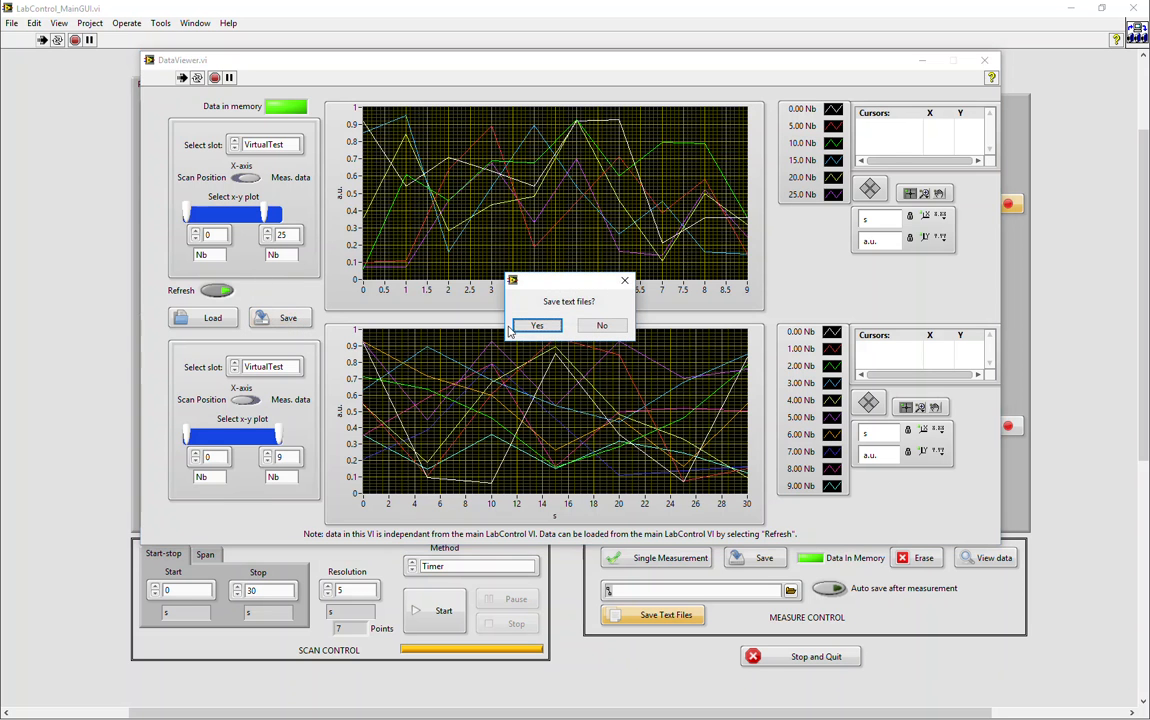
{"action": "left_click", "coordinate": [612, 328]}
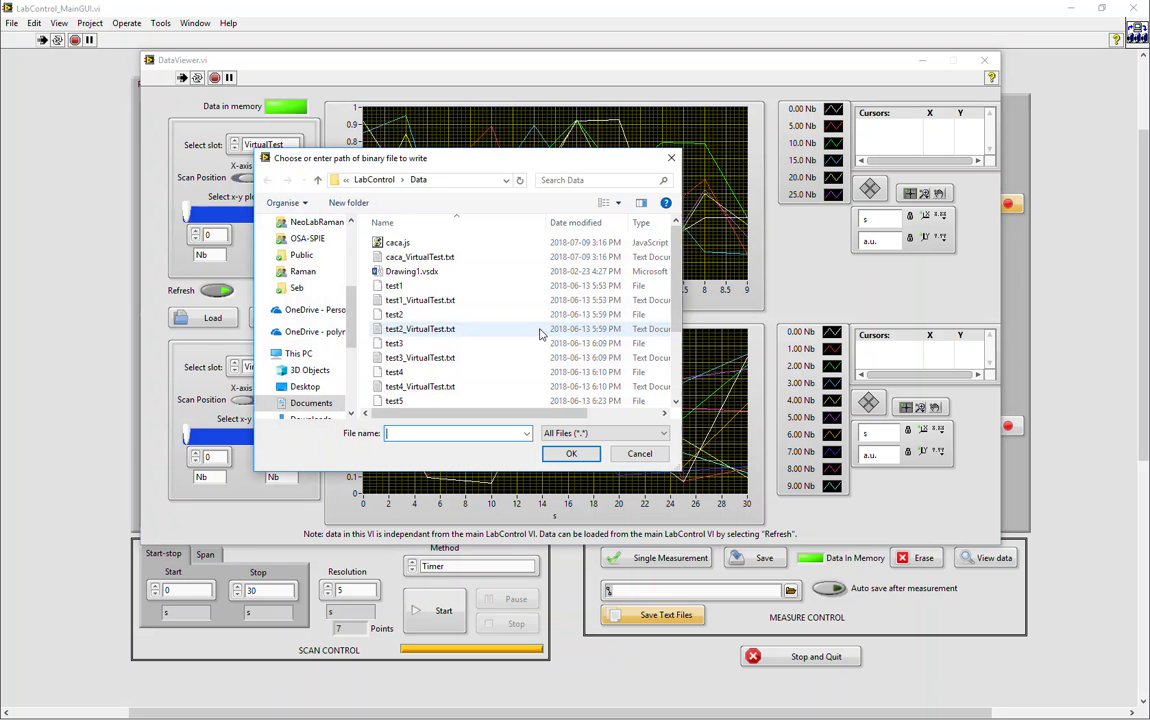
{"action": "double_click", "coordinate": [489, 250]}
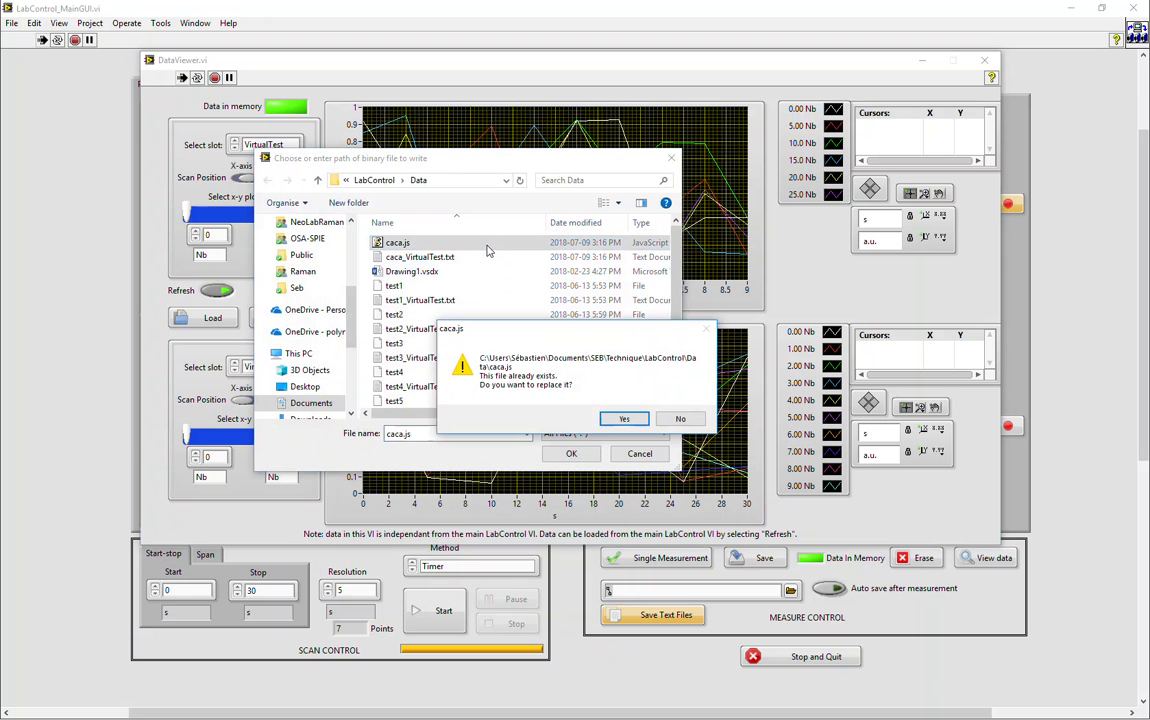
{"action": "left_click", "coordinate": [616, 419]}
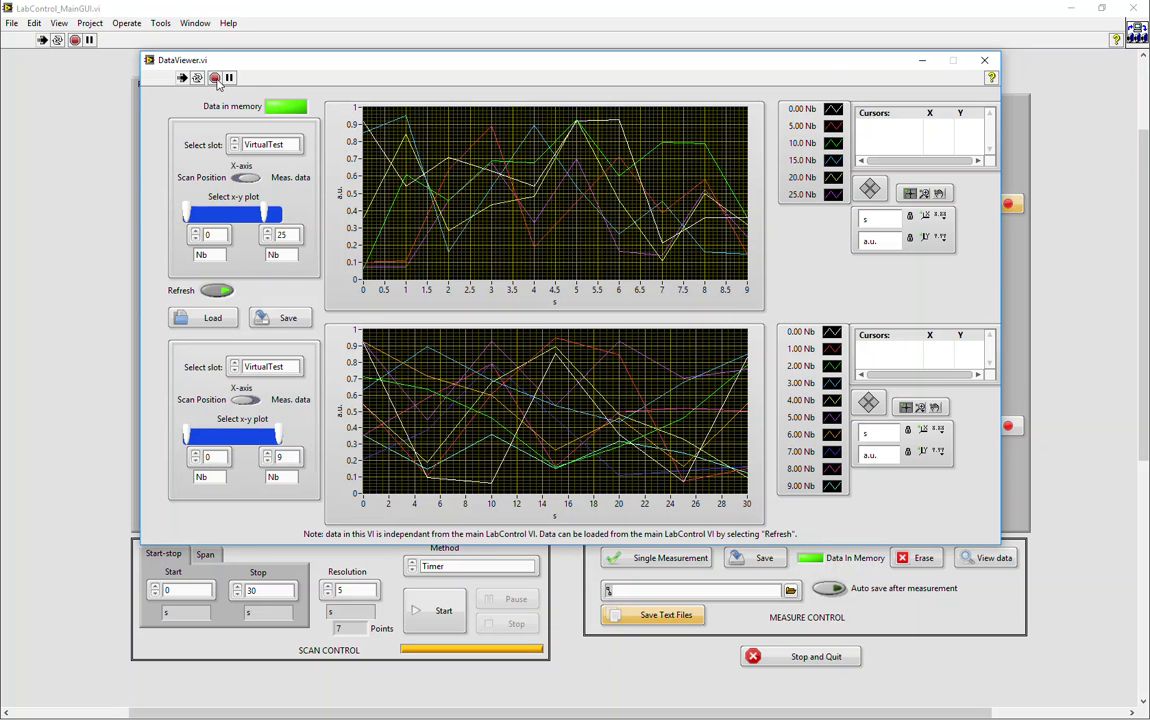
Shut down the data viewer, the VirtualTest equipment and the LabControl main VI
{"action": "left_click", "coordinate": [984, 60]}
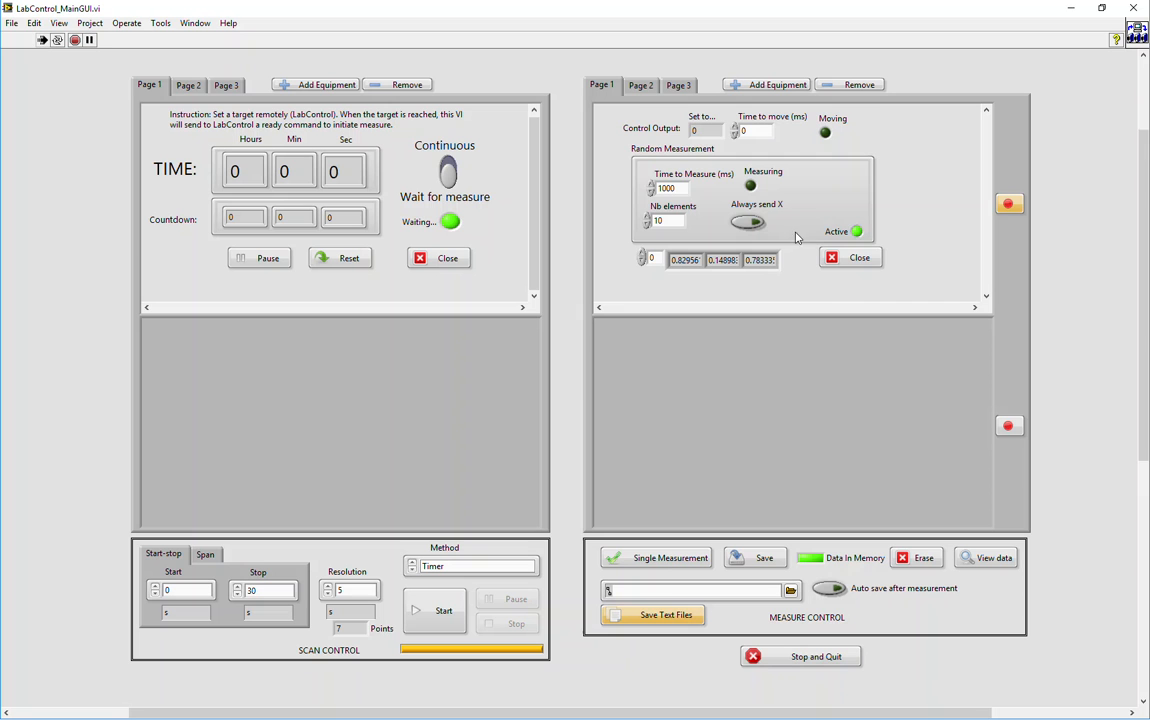
{"action": "left_click", "coordinate": [860, 262]}
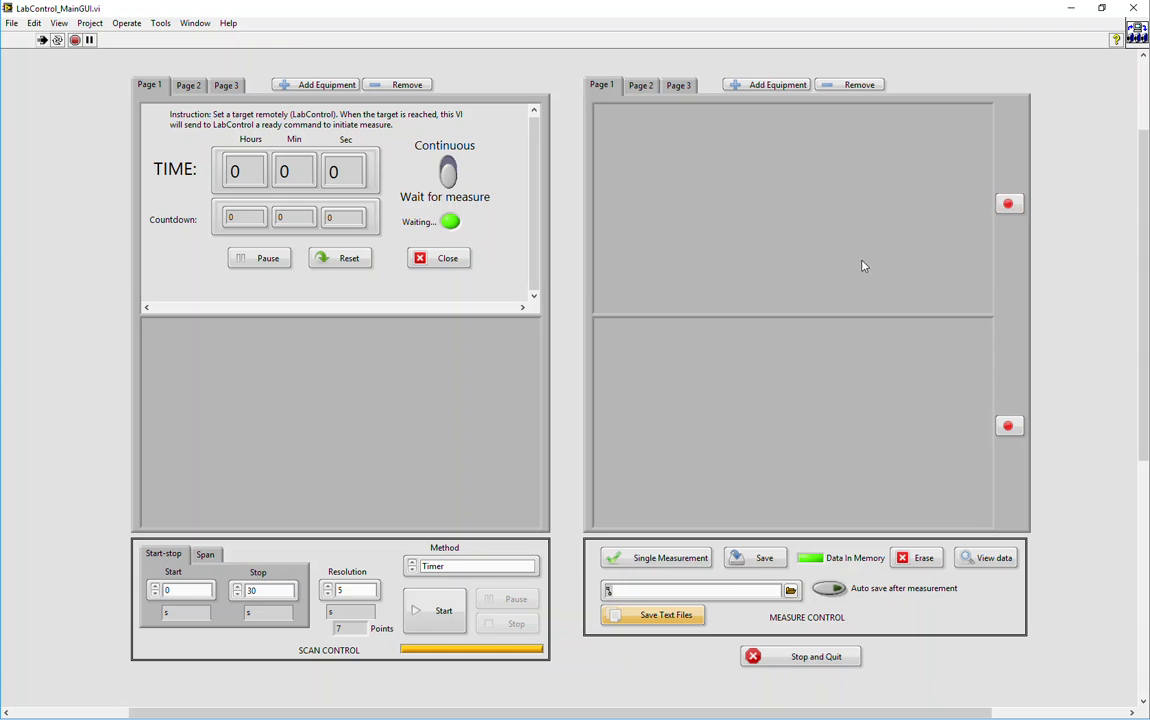
{"action": "left_click", "coordinate": [767, 653]}
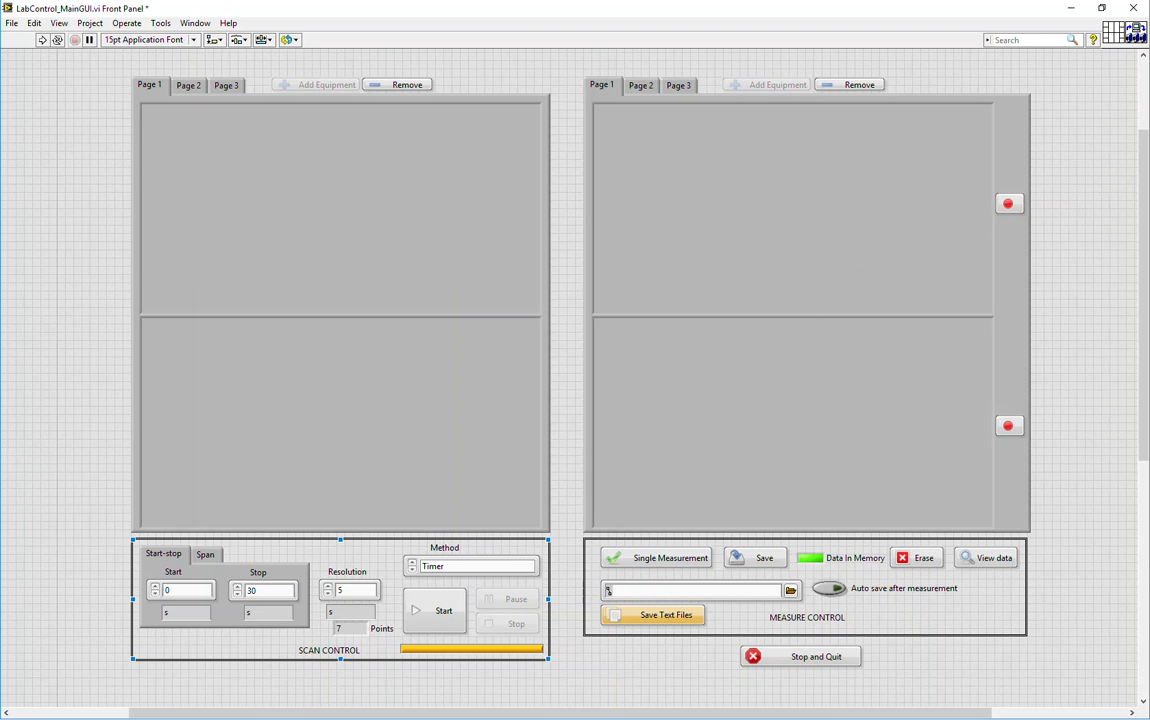